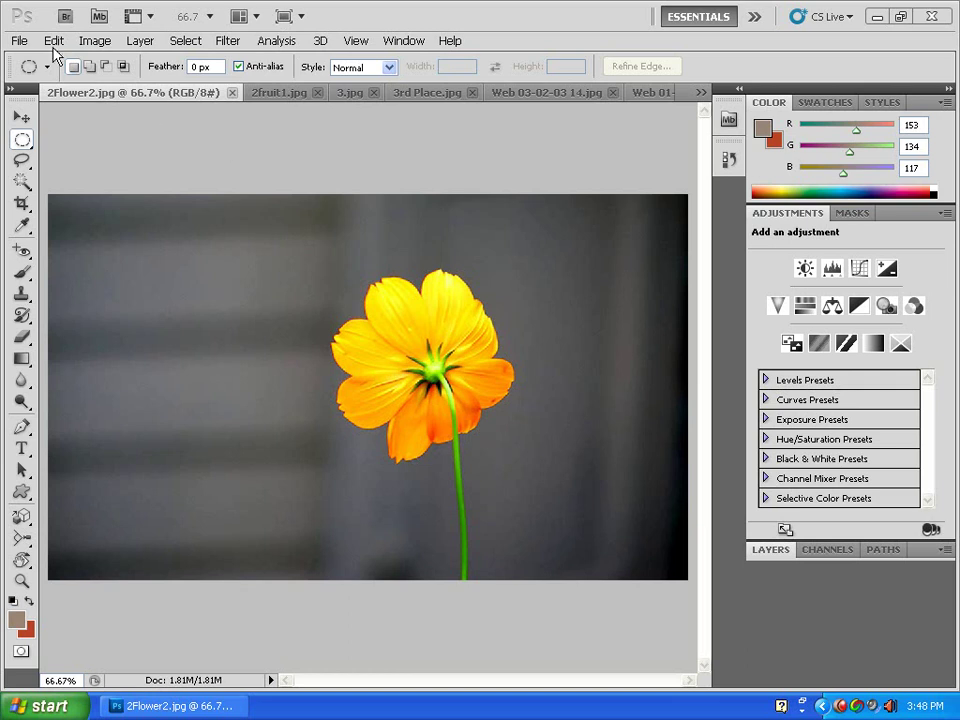
Open the File menu while 2Flower2.jpg is displayed
click(18, 40)
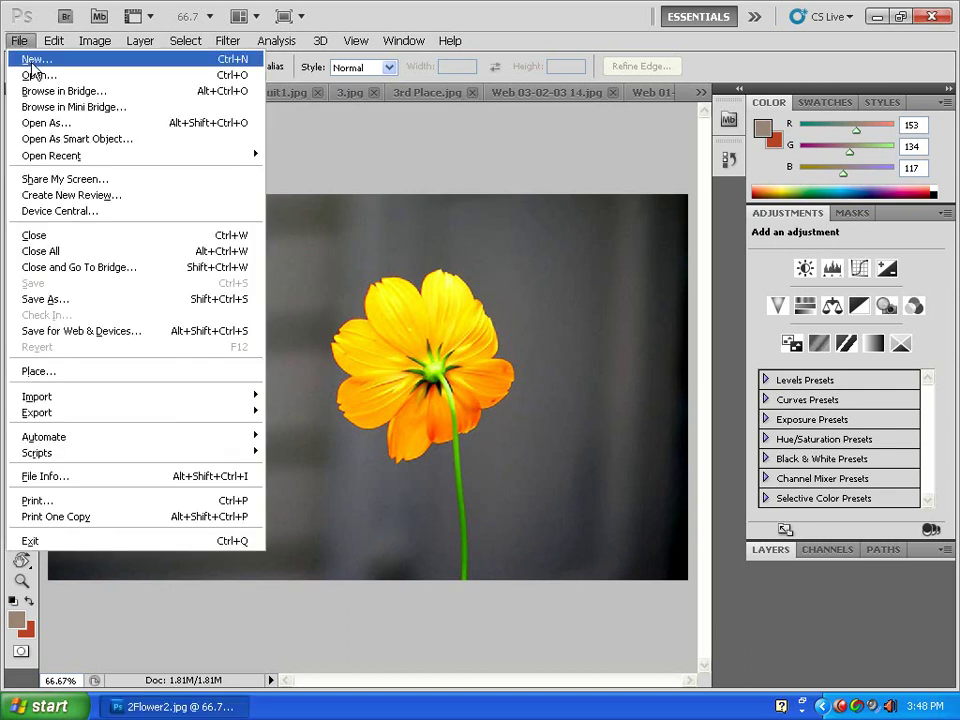
Create a new document named 'sample' at Default Photoshop Size, 16.02 × 11.99 cm, white background
click(237, 62)
drag(414, 137, 288, 186)
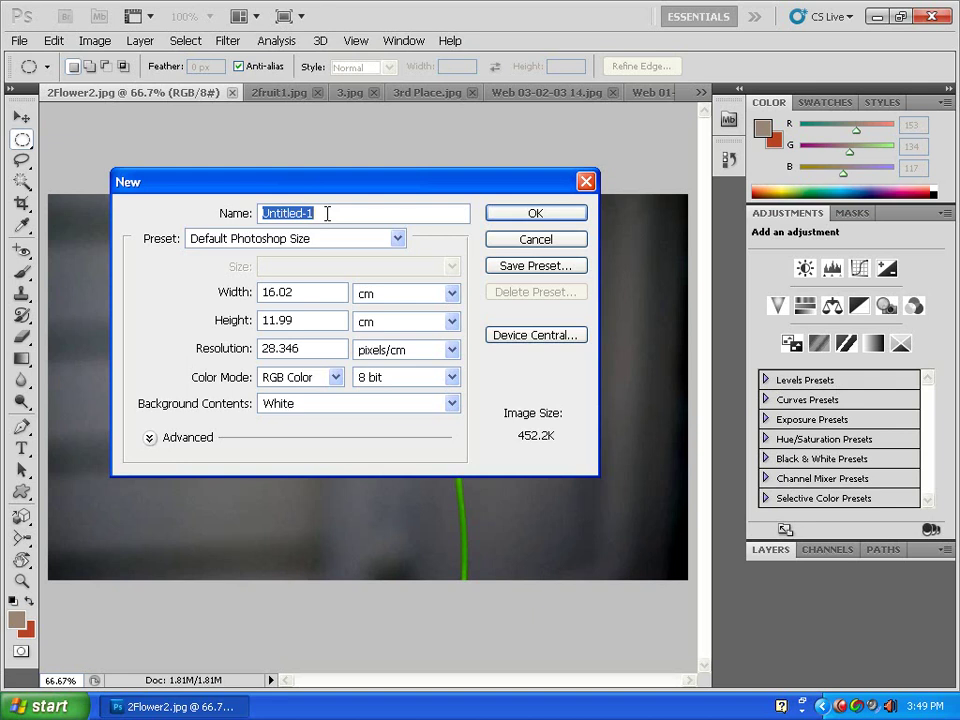
text(sample)
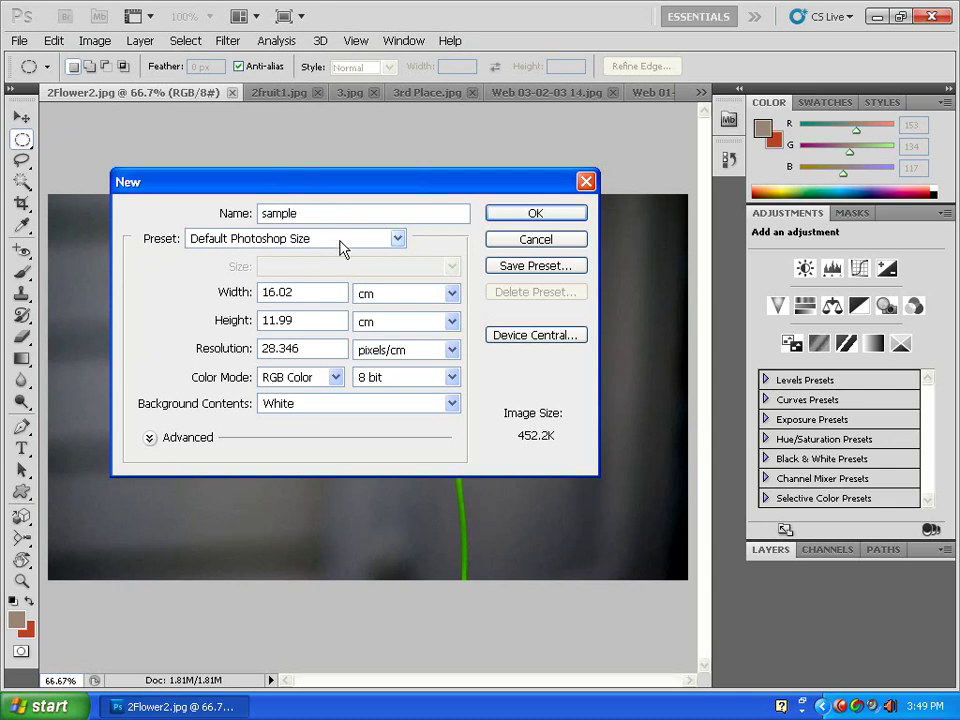
click(340, 248)
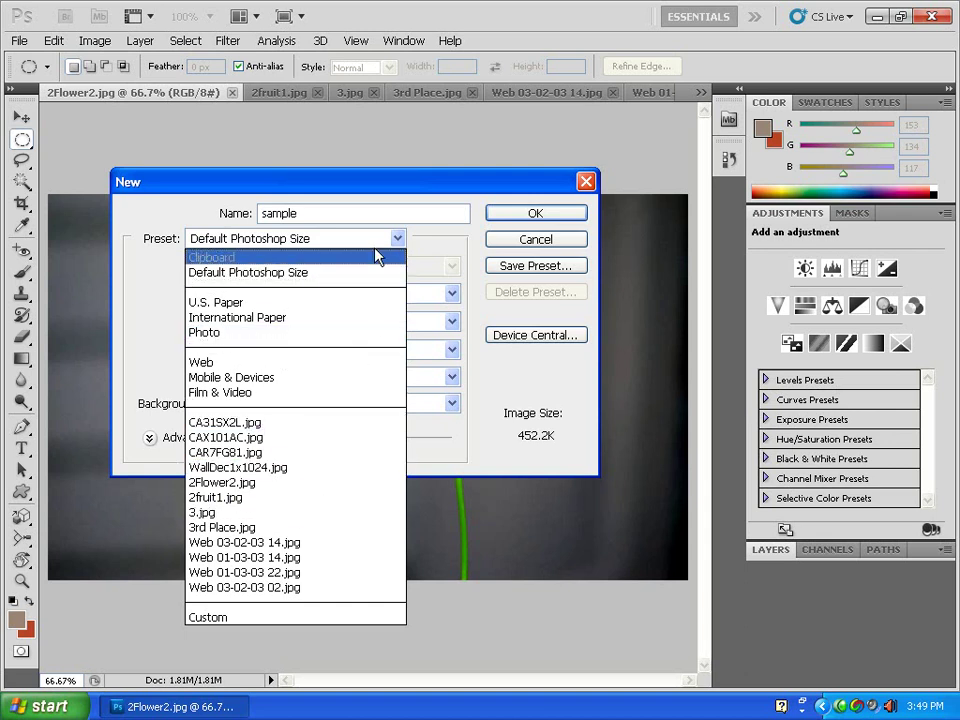
click(366, 240)
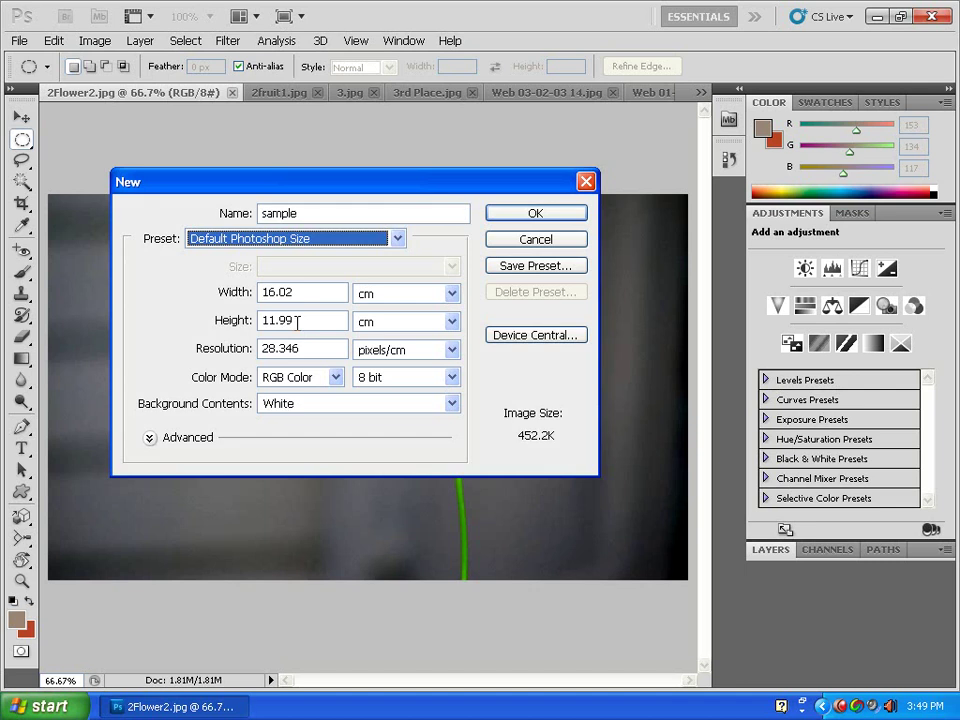
click(515, 221)
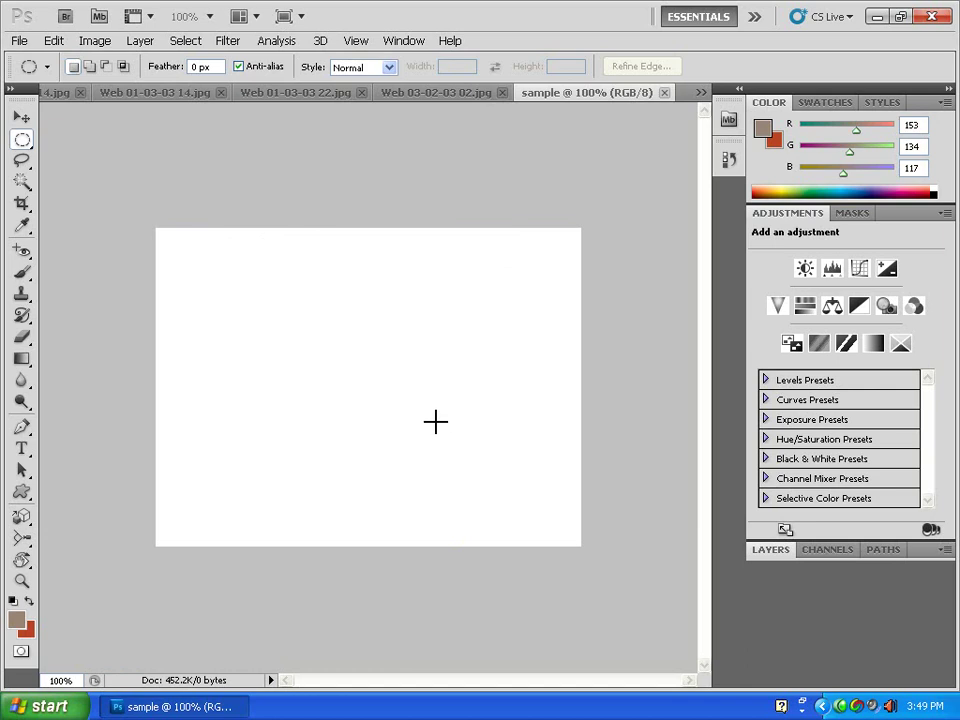
Select the Move tool and bring the Web 03-02-03 02.jpg flower photo to the front
key(b)
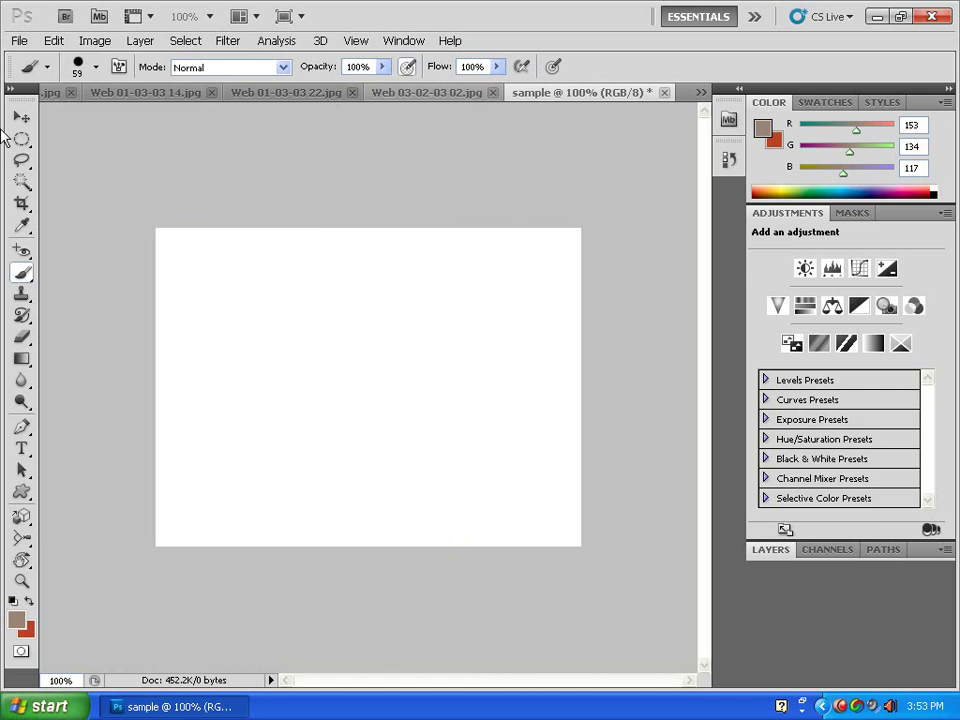
click(21, 117)
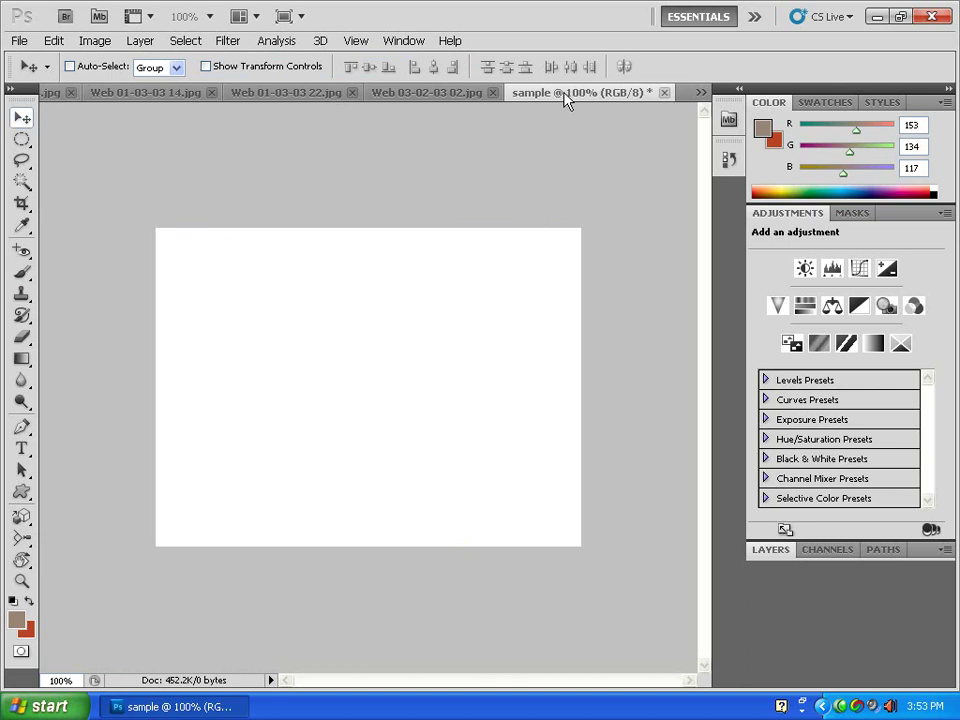
click(435, 93)
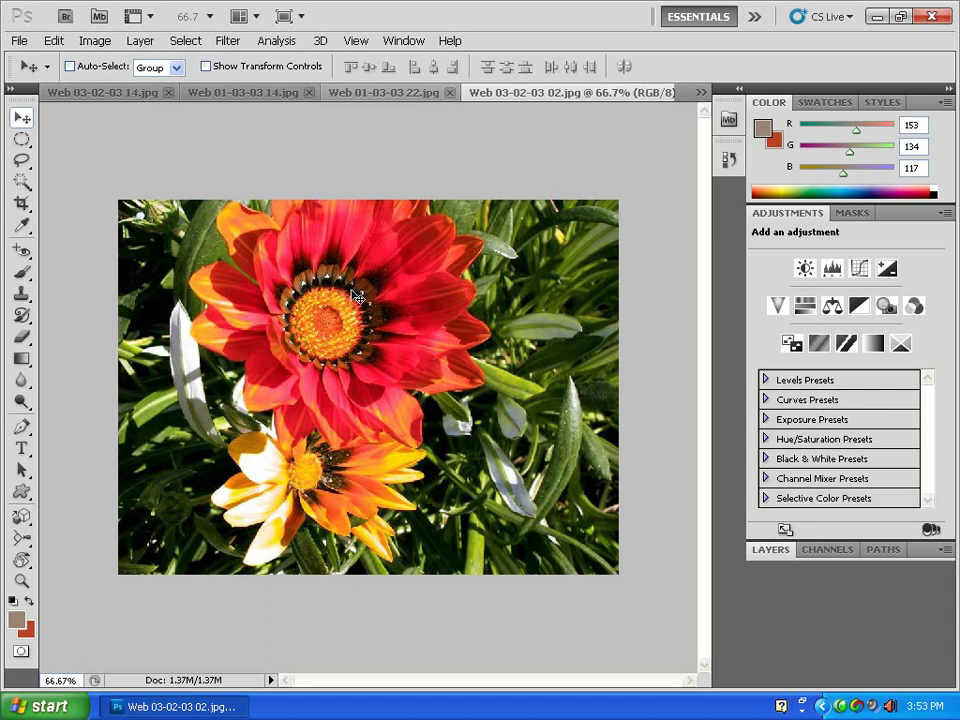
Float the flower photo in its own window and drag it into sample as Layer 1
right_click(524, 97)
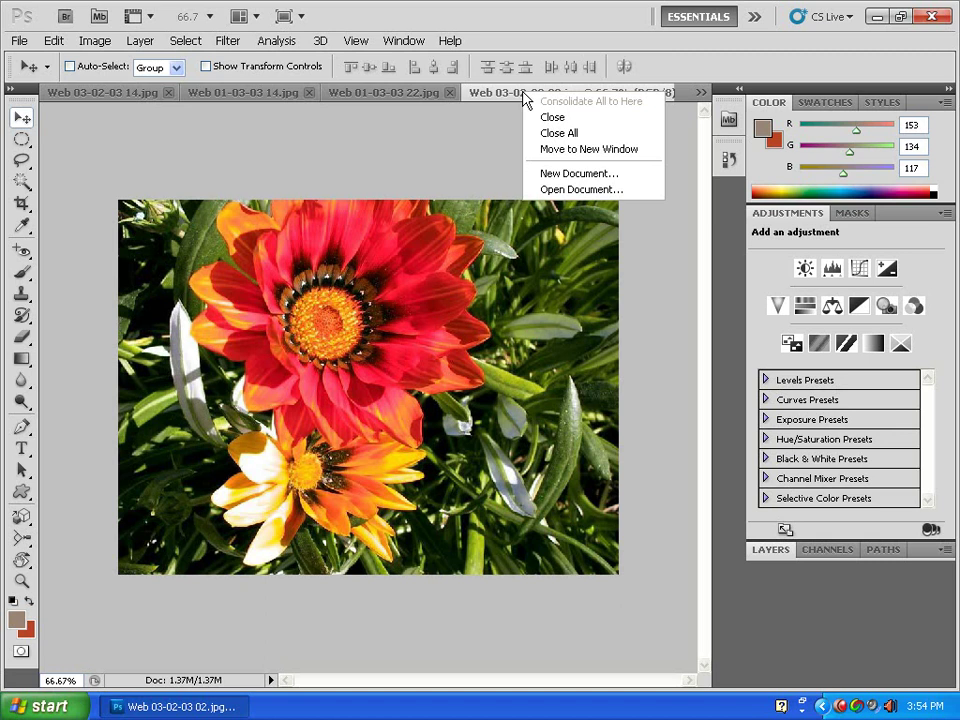
click(585, 152)
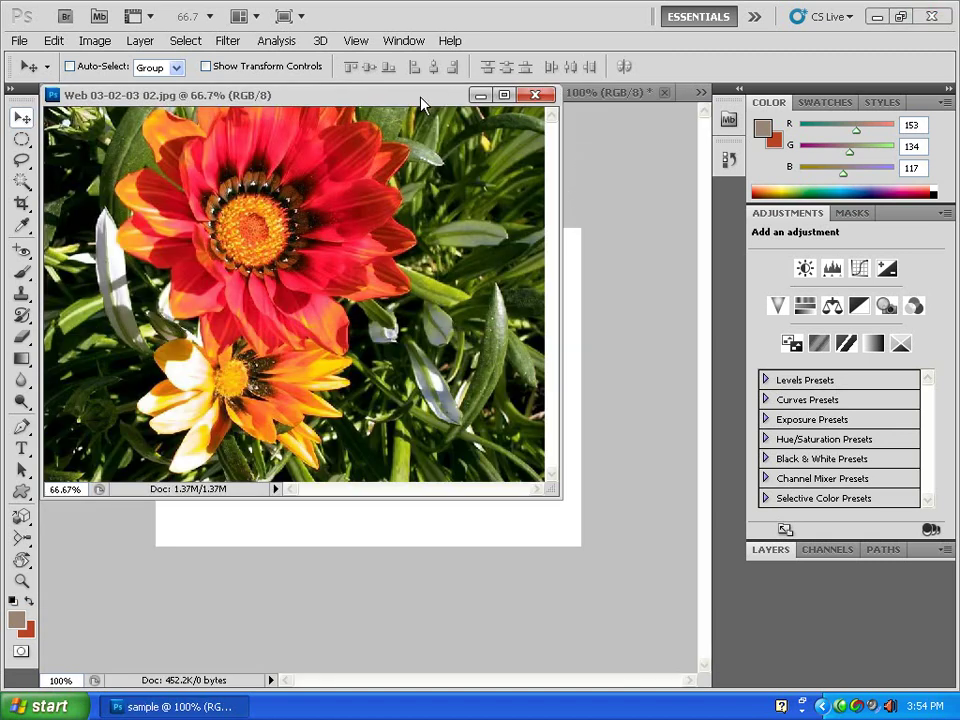
click(465, 148)
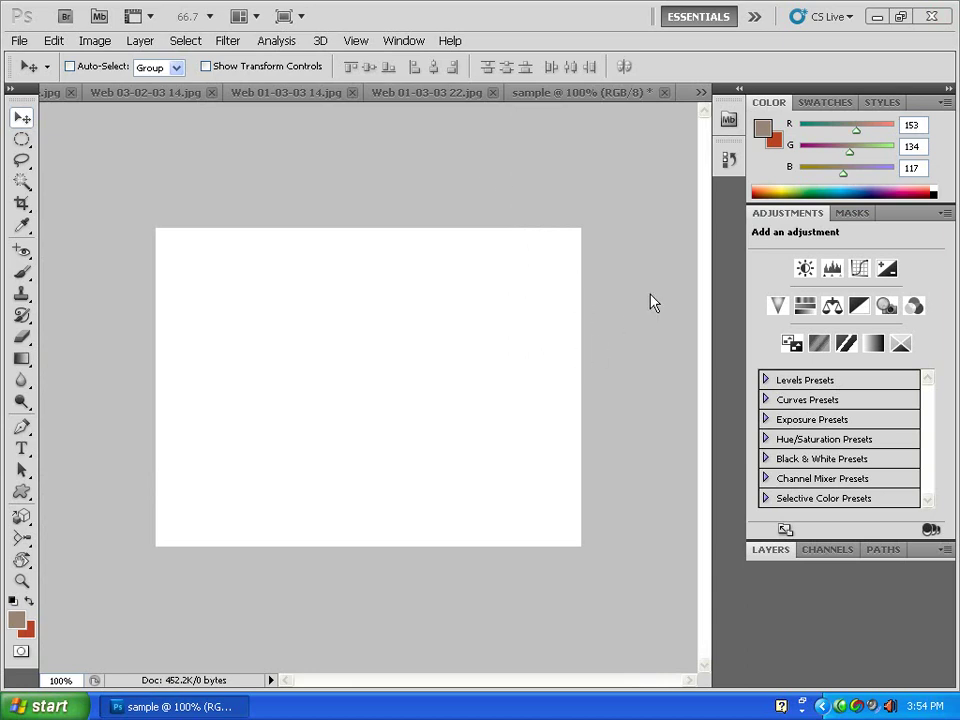
click(704, 222)
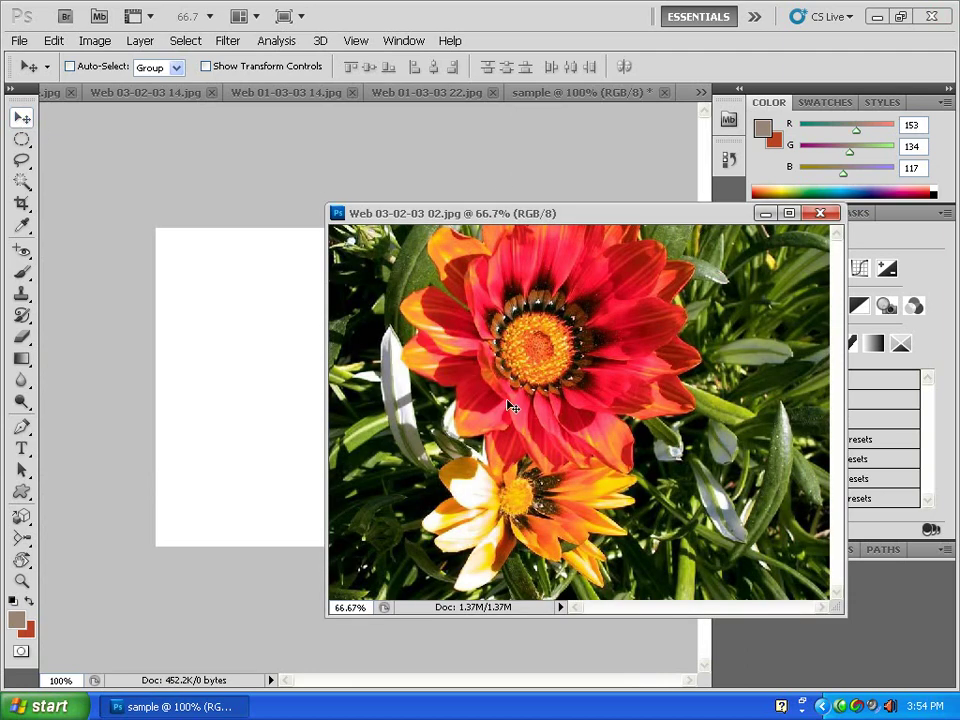
drag(522, 403, 264, 343)
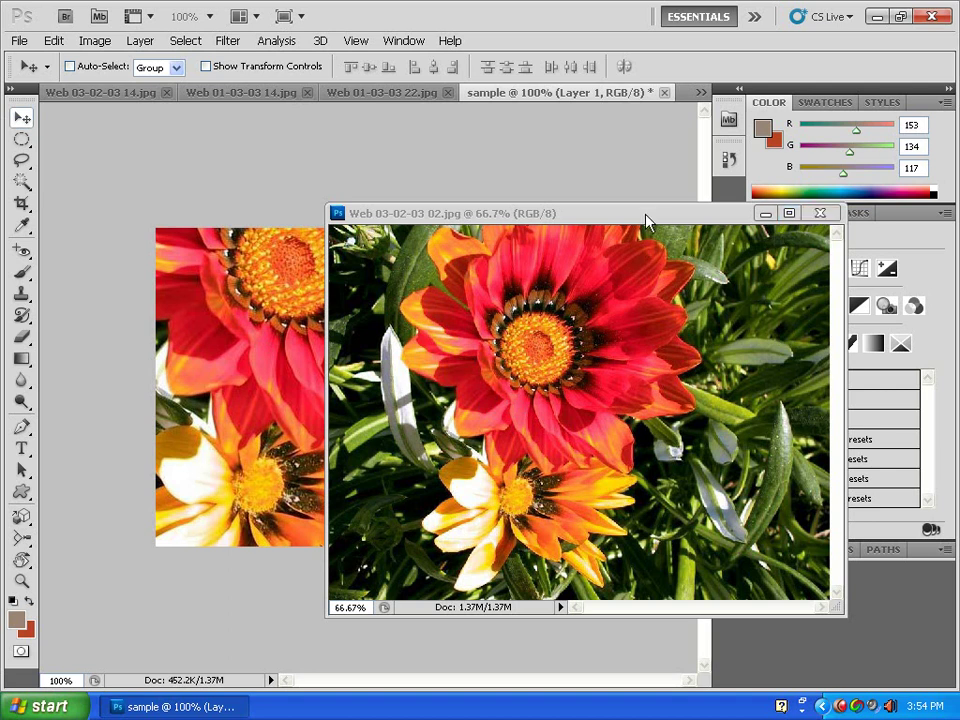
key(ctrl+w)
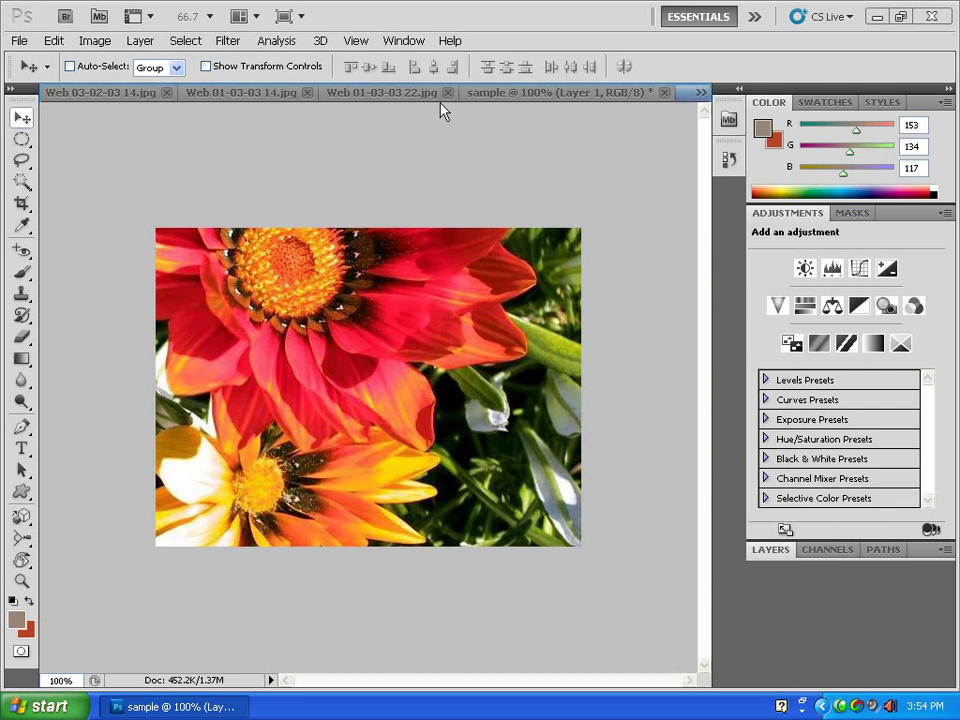
Redock the flower photo and shift Layer 1 up and left on the sample canvas
drag(443, 111, 445, 108)
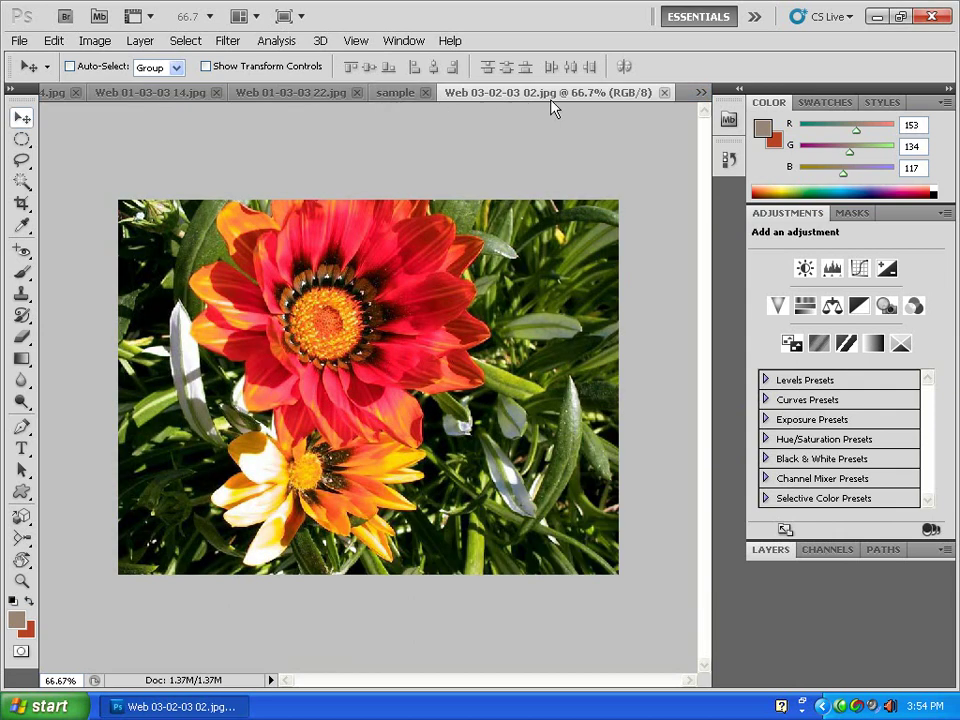
click(396, 93)
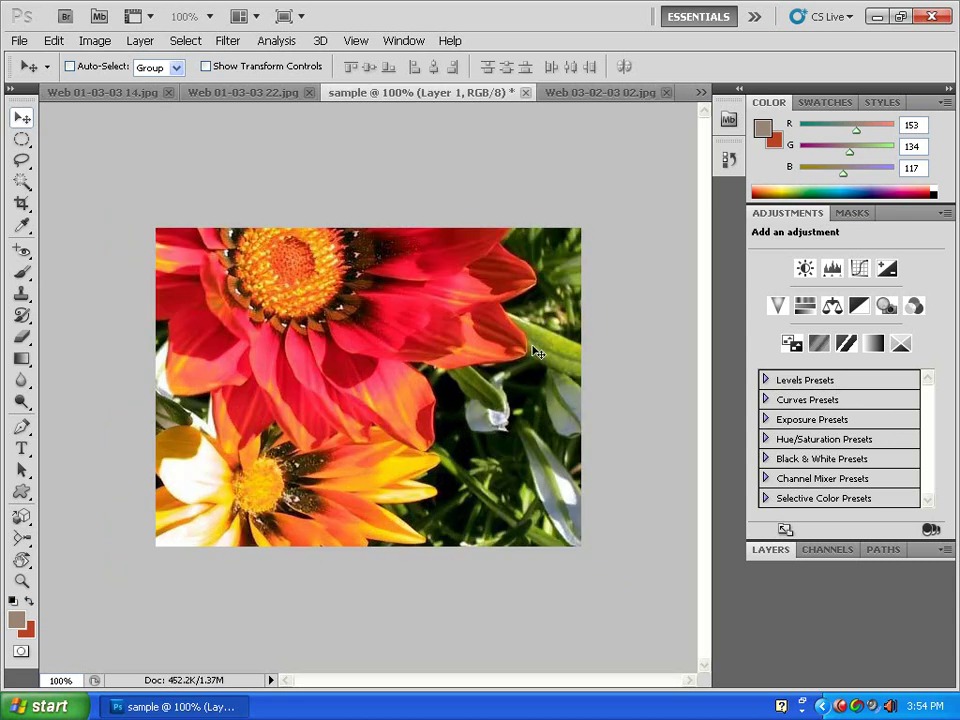
mouse_move(547, 403)
mouse_down()
mouse_move(401, 326)
mouse_move(425, 325)
mouse_move(519, 429)
mouse_move(467, 381)
mouse_move(486, 397)
mouse_up()
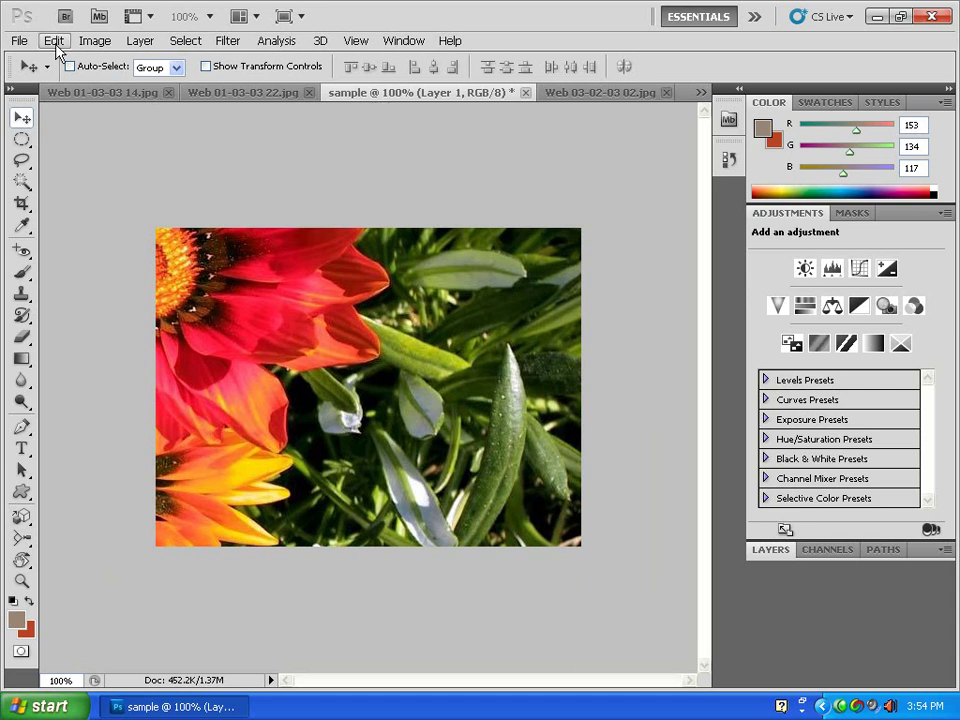
click(24, 42)
Set up a new document named 'vc' with width 9.3 cm and height 5.2 cm
click(34, 59)
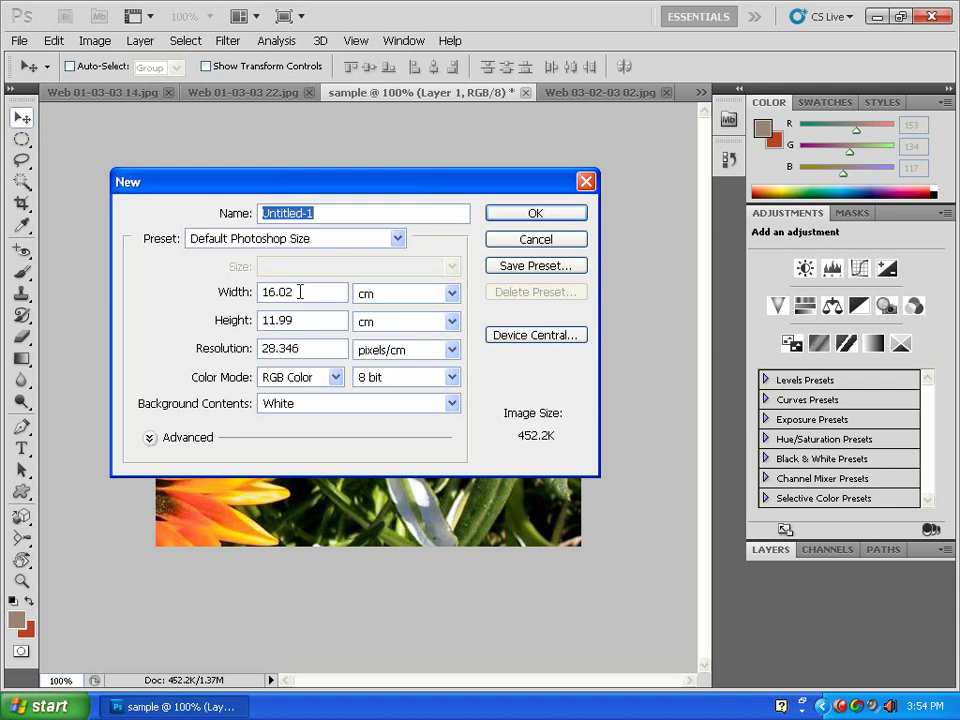
drag(300, 292, 261, 292)
drag(314, 213, 213, 195)
text(vc)
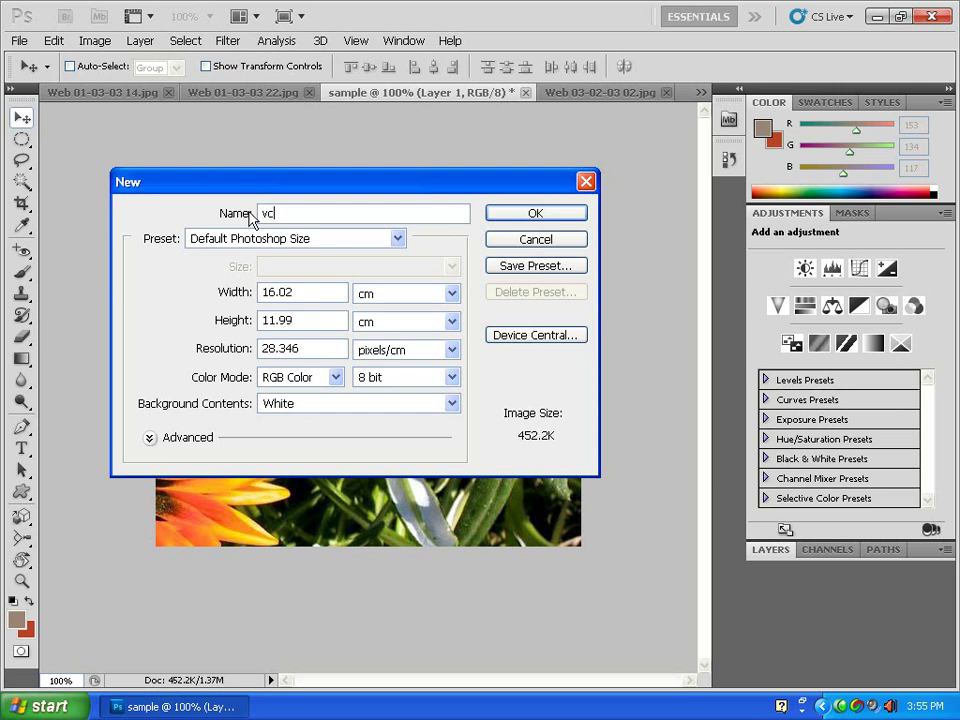
drag(305, 289, 245, 286)
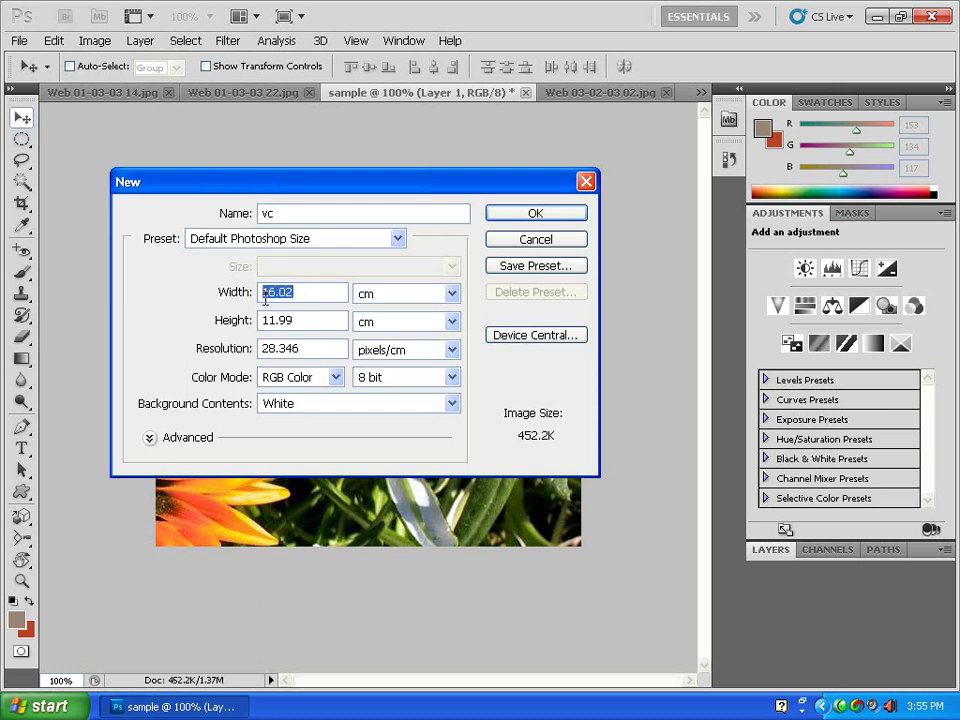
text(9.3)
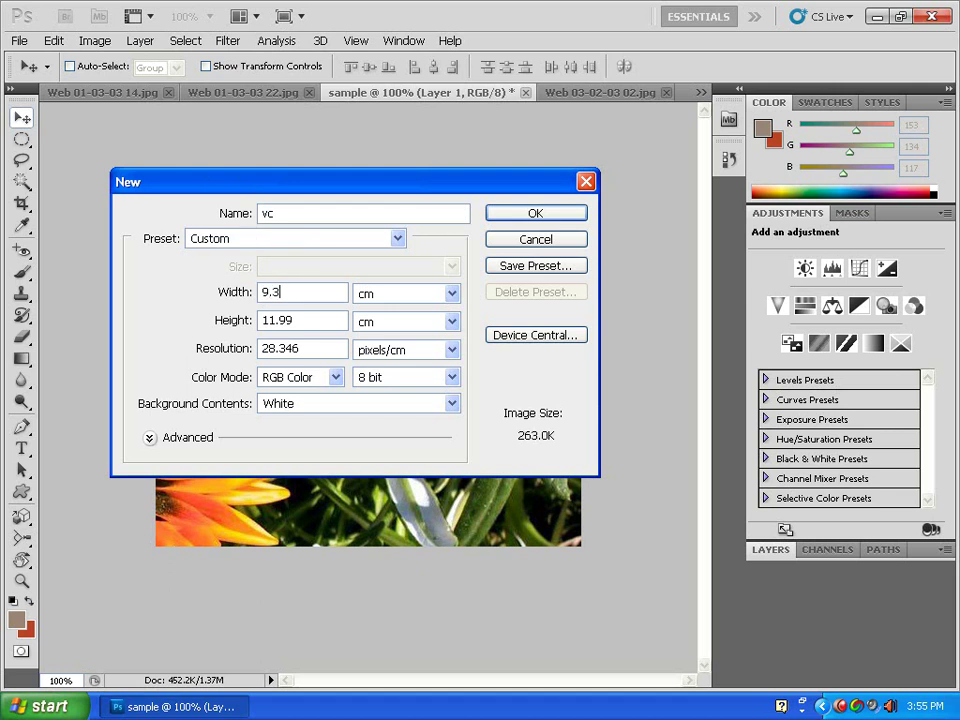
key(Tab)
text(5.2)
Create the 9.3 × 5.2 cm vc document, then return to the sample document
click(540, 215)
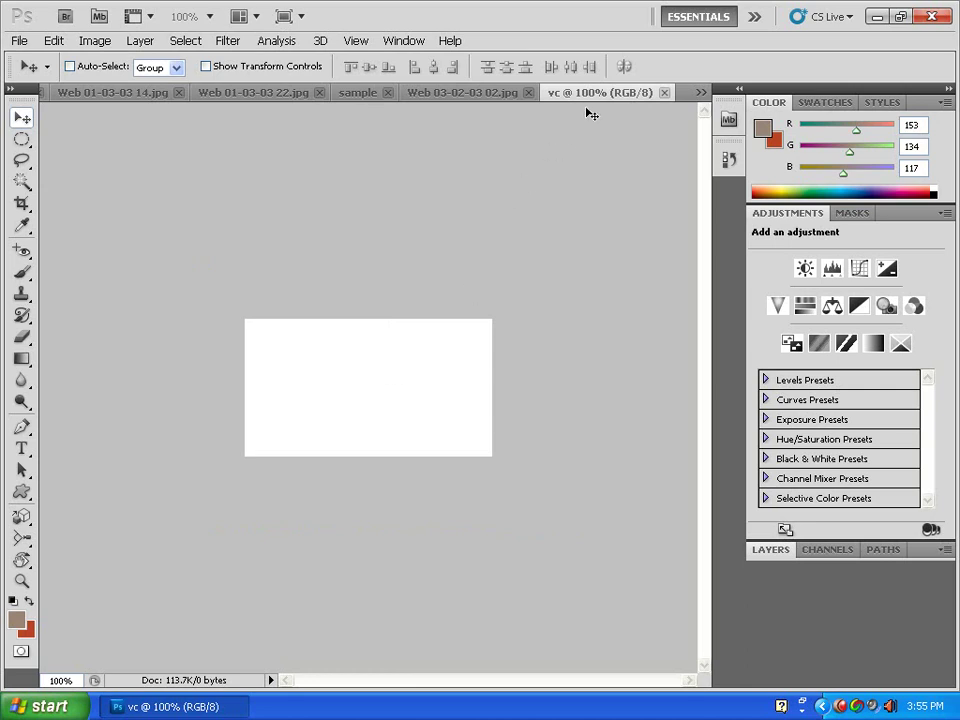
click(352, 97)
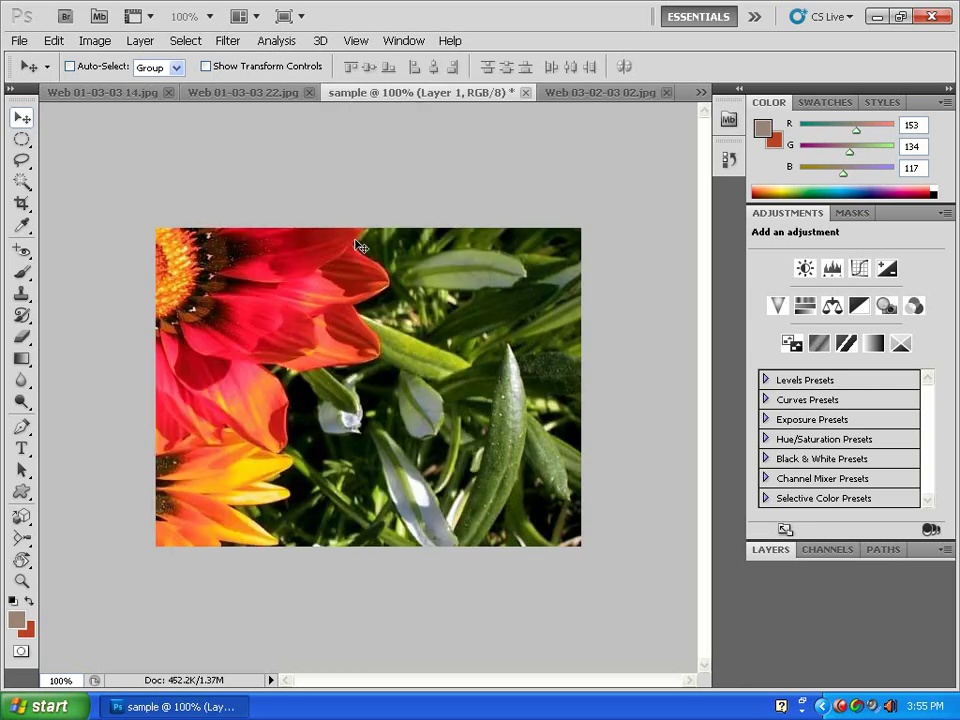